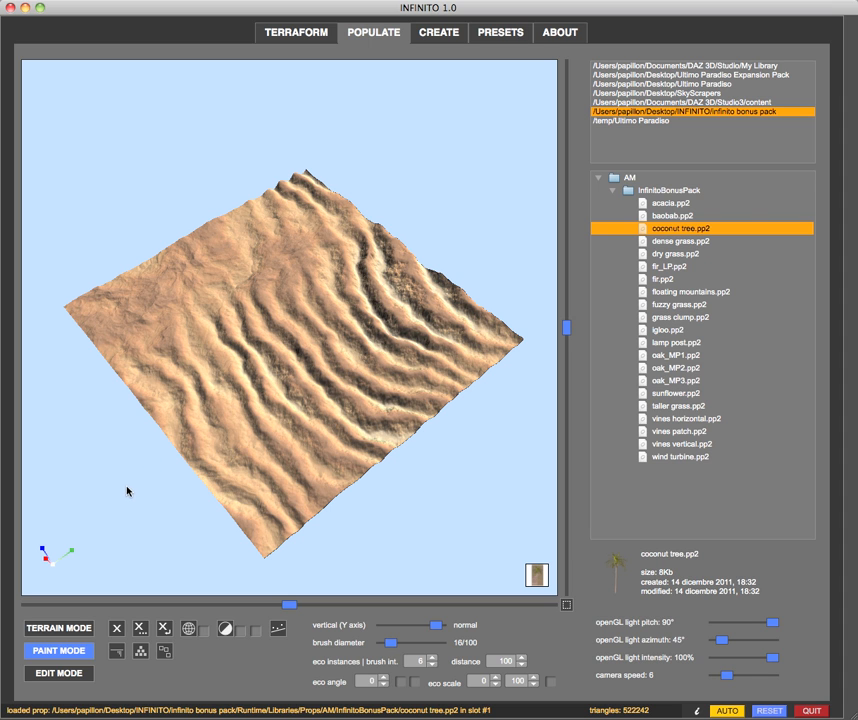
# Place two single coconut trees on the terrain, spaced well apart from each other.
pyautogui.moveTo(118, 486); pyautogui.dragTo(89, 488)
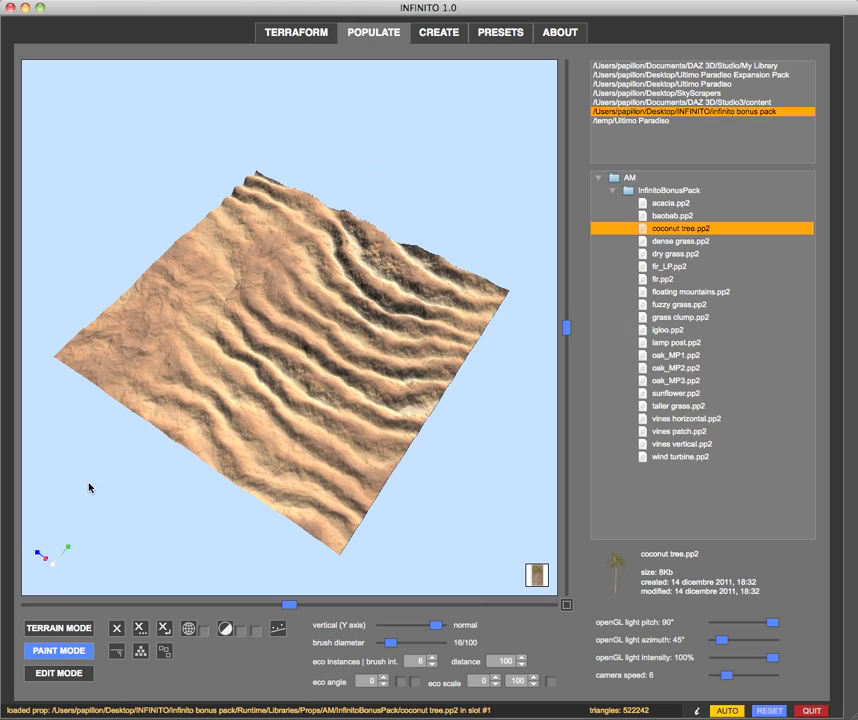
pyautogui.scroll(5, 183, 312)
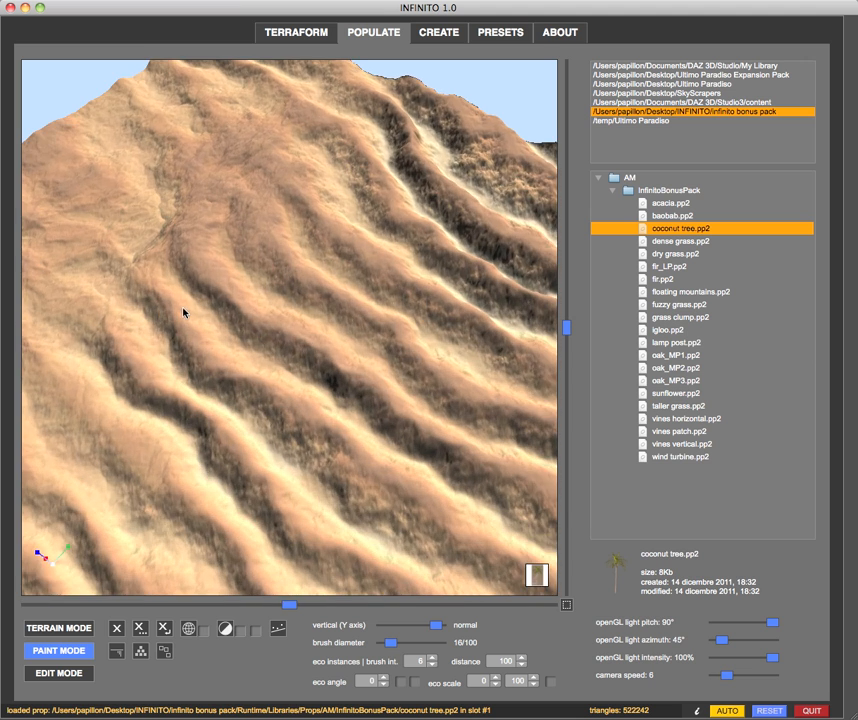
pyautogui.moveTo(183, 312); pyautogui.dragTo(236, 297)
pyautogui.moveTo(94, 282); pyautogui.dragTo(92, 278)
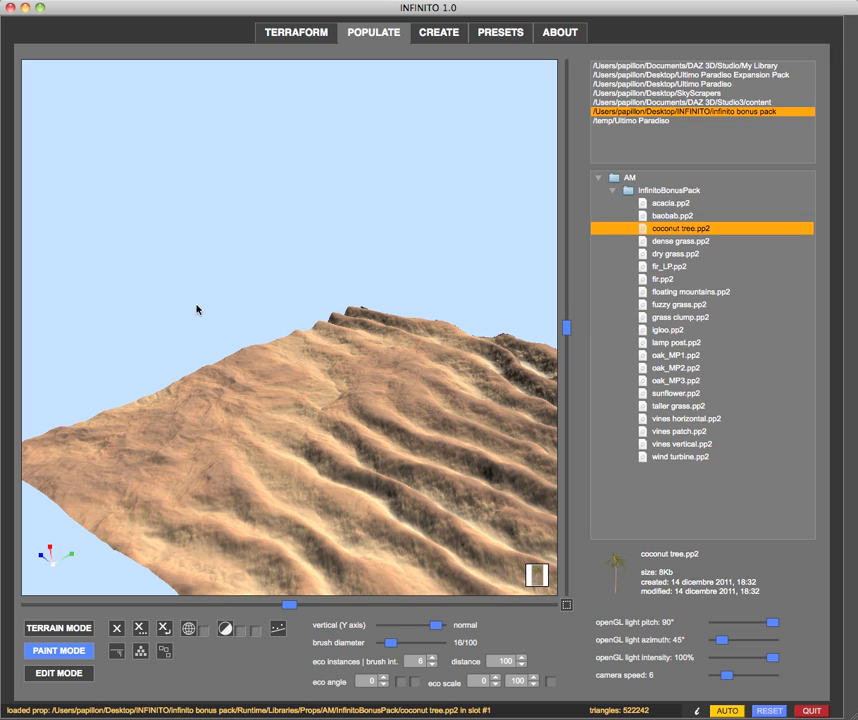
pyautogui.click(407, 383)
pyautogui.click(223, 421)
# Place three more single coconut trees near the terrain's rippled edges and corner.
pyautogui.scroll(-5, 269, 493)
pyautogui.scroll(-3, 269, 497)
pyautogui.moveTo(109, 494); pyautogui.dragTo(126, 515)
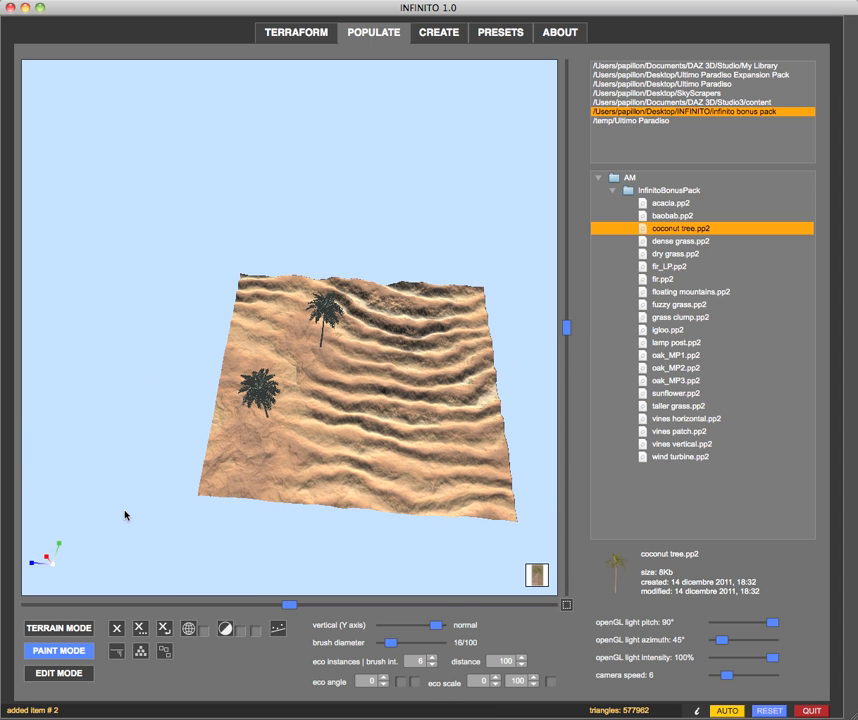
pyautogui.click(364, 478)
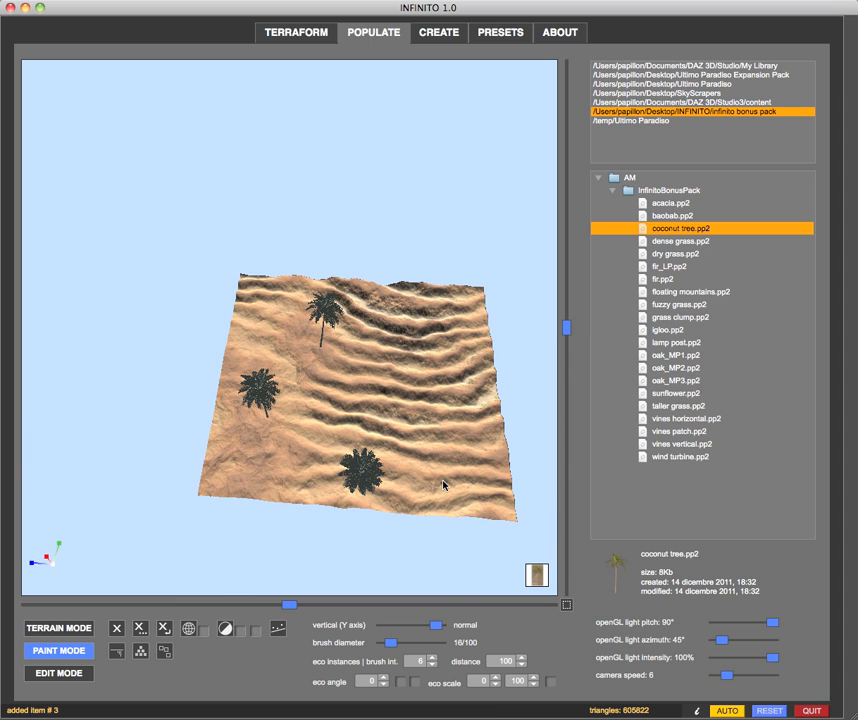
pyautogui.click(478, 472)
pyautogui.click(309, 279)
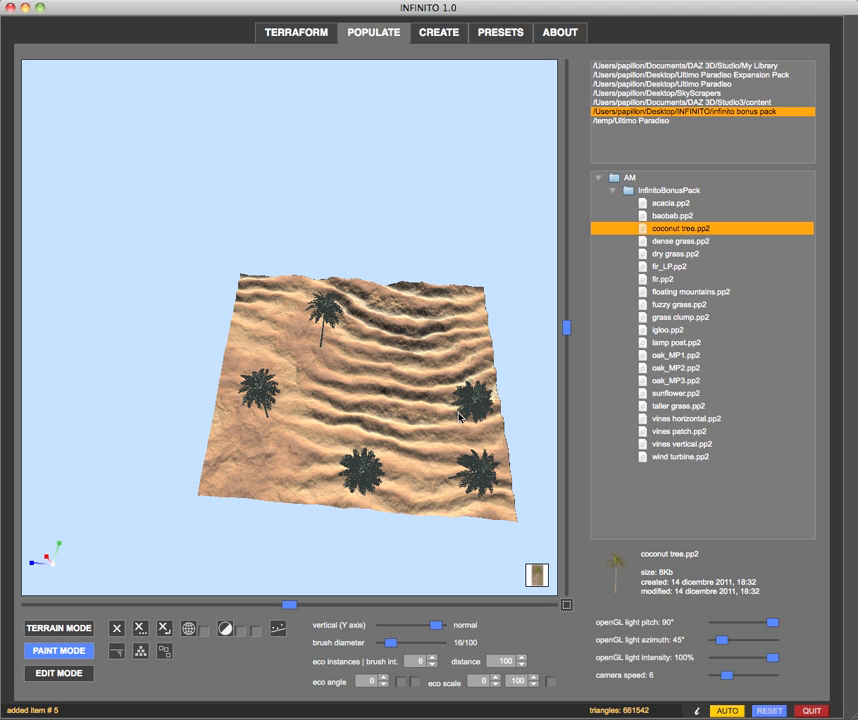
# Paint a continuous stroke of many coconut trees across the middle of the terrain.
pyautogui.moveTo(329, 548); pyautogui.dragTo(252, 556)
pyautogui.moveTo(397, 443); pyautogui.dragTo(388, 437, button='right')
pyautogui.moveTo(234, 470); pyautogui.dragTo(144, 473)
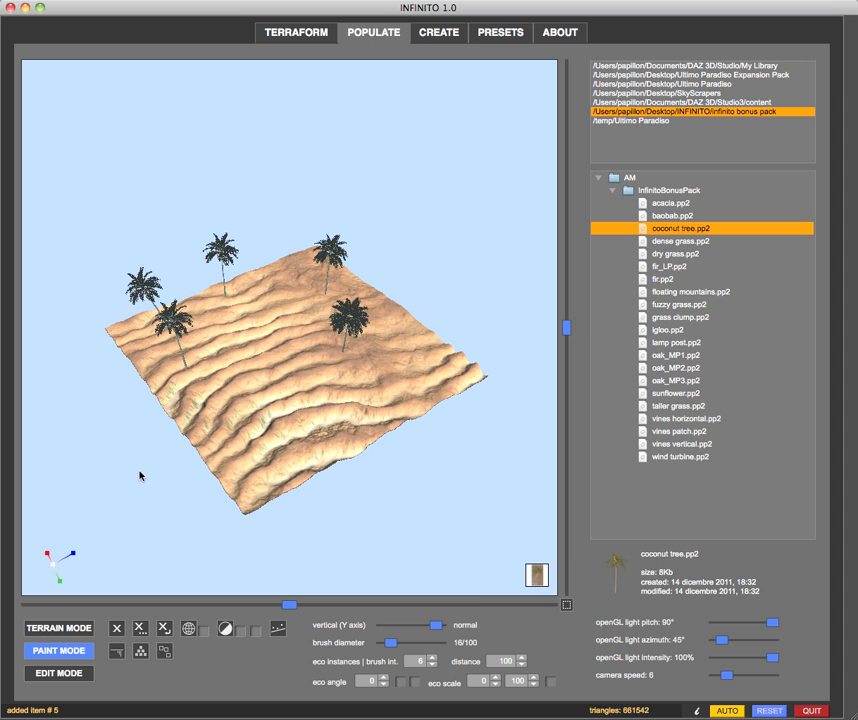
pyautogui.scroll(-5, 271, 380)
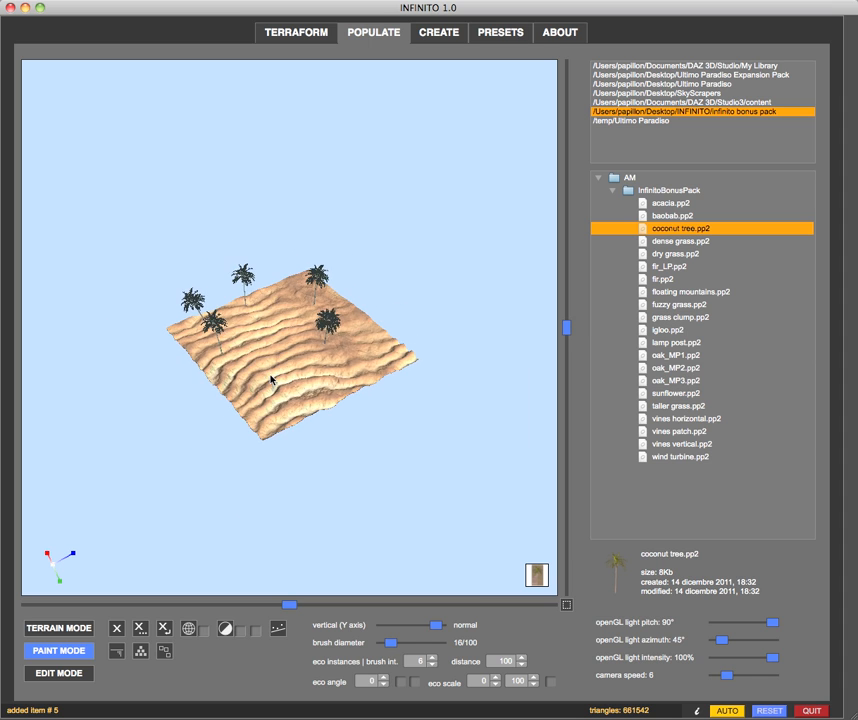
pyautogui.scroll(-5, 270, 380)
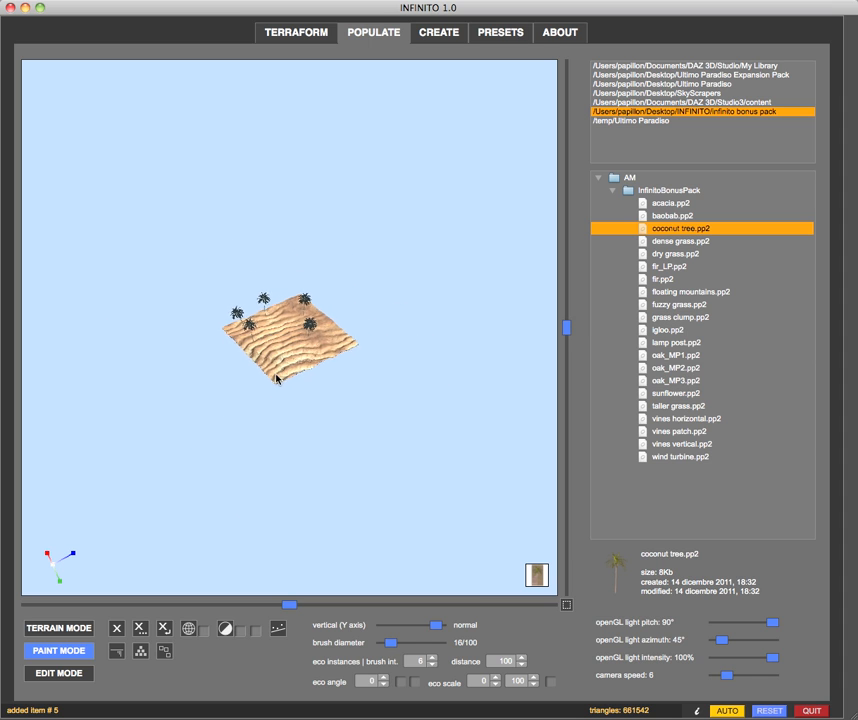
pyautogui.scroll(-3, 278, 379)
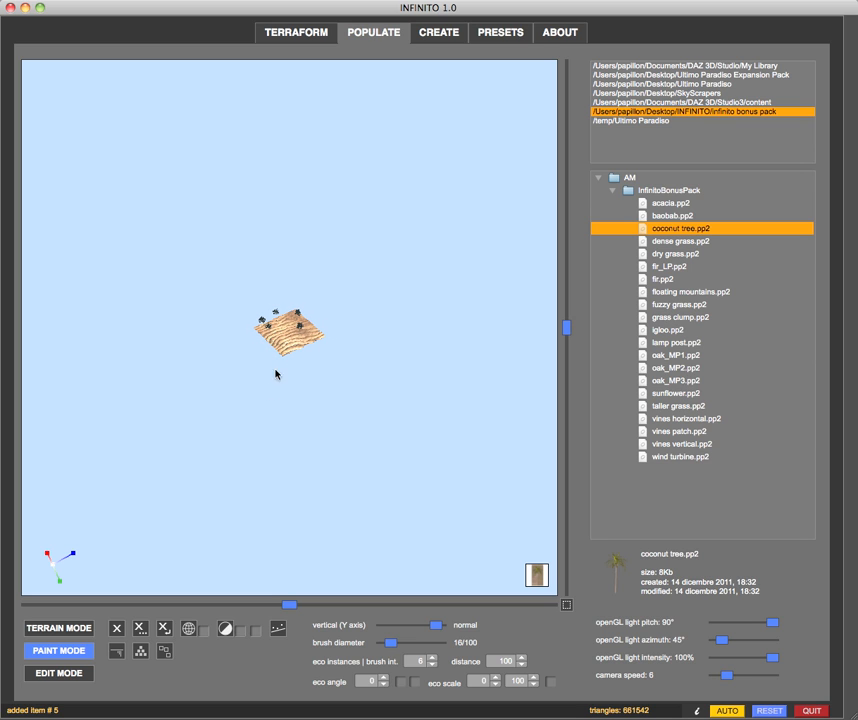
pyautogui.moveTo(287, 324)
pyautogui.mouseDown()
pyautogui.moveTo(303, 340)
pyautogui.moveTo(271, 346)
pyautogui.mouseUp()
# Pick one coconut tree at the front edge of the grove in edit mode, and deselect it.
pyautogui.scroll(5, 200, 361)
pyautogui.scroll(5, 201, 362)
pyautogui.scroll(6, 195, 391)
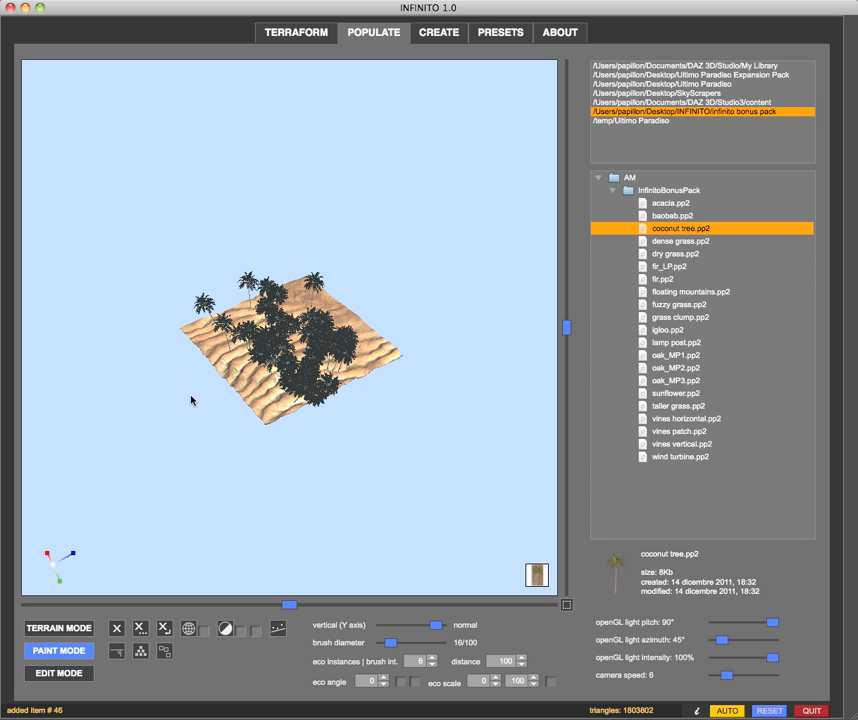
pyautogui.scroll(6, 191, 400)
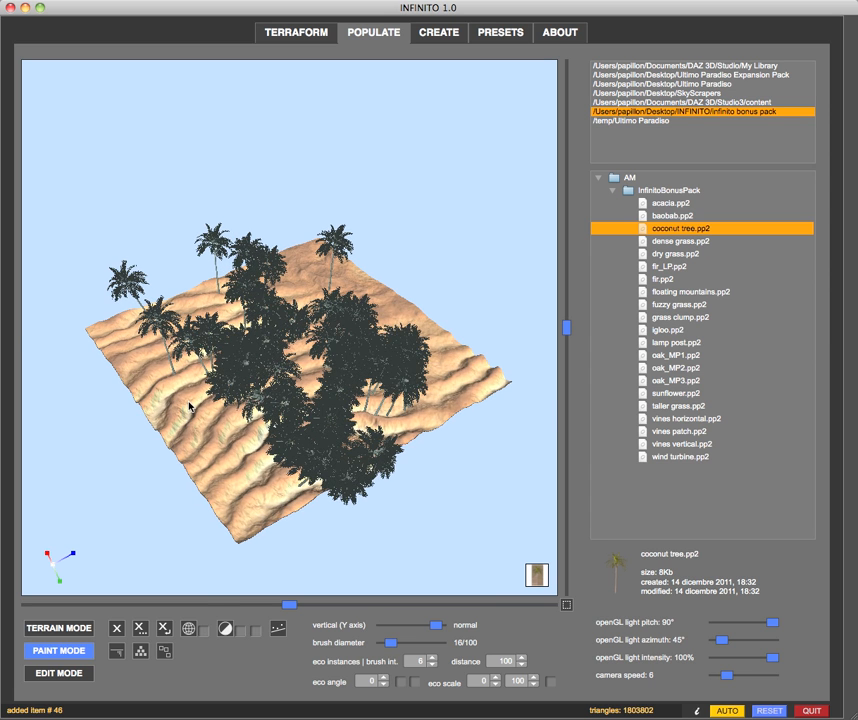
pyautogui.scroll(2, 190, 406)
pyautogui.moveTo(527, 517); pyautogui.dragTo(488, 518, button='middle')
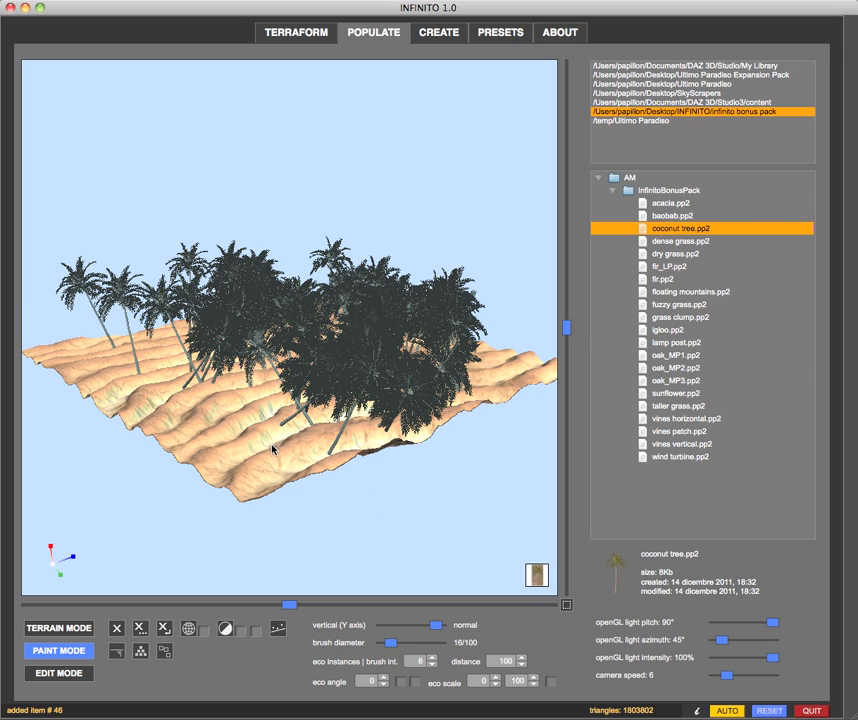
pyautogui.click(48, 674)
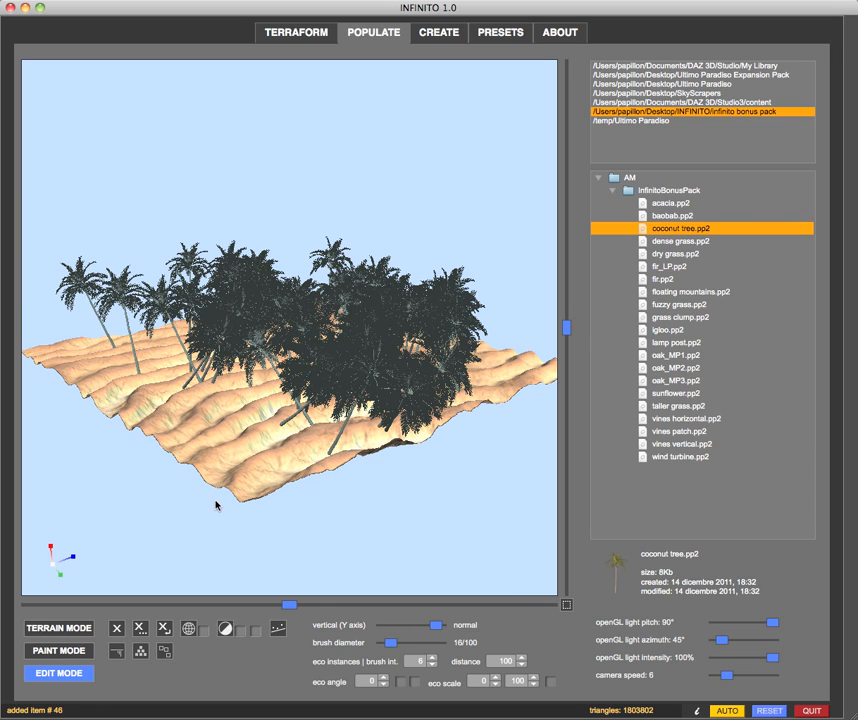
pyautogui.click(282, 427)
pyautogui.moveTo(281, 427); pyautogui.dragTo(281, 427)
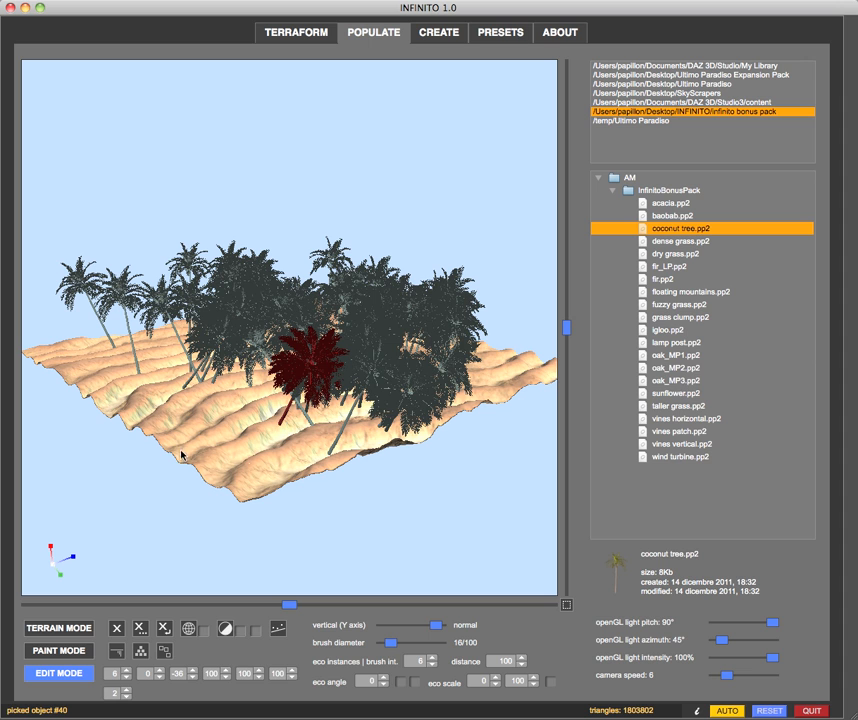
pyautogui.moveTo(128, 546); pyautogui.dragTo(135, 547)
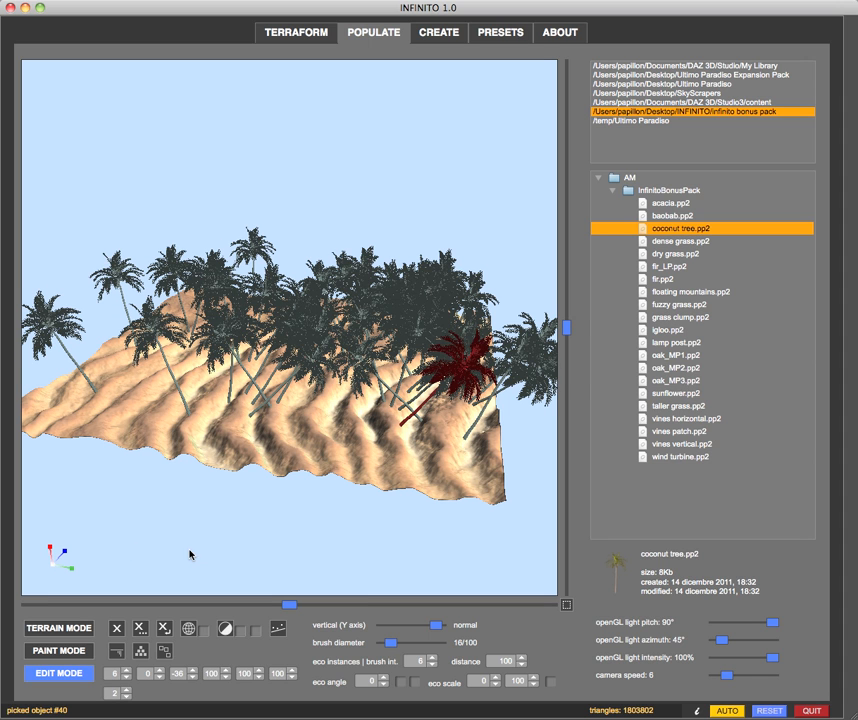
pyautogui.click(219, 566)
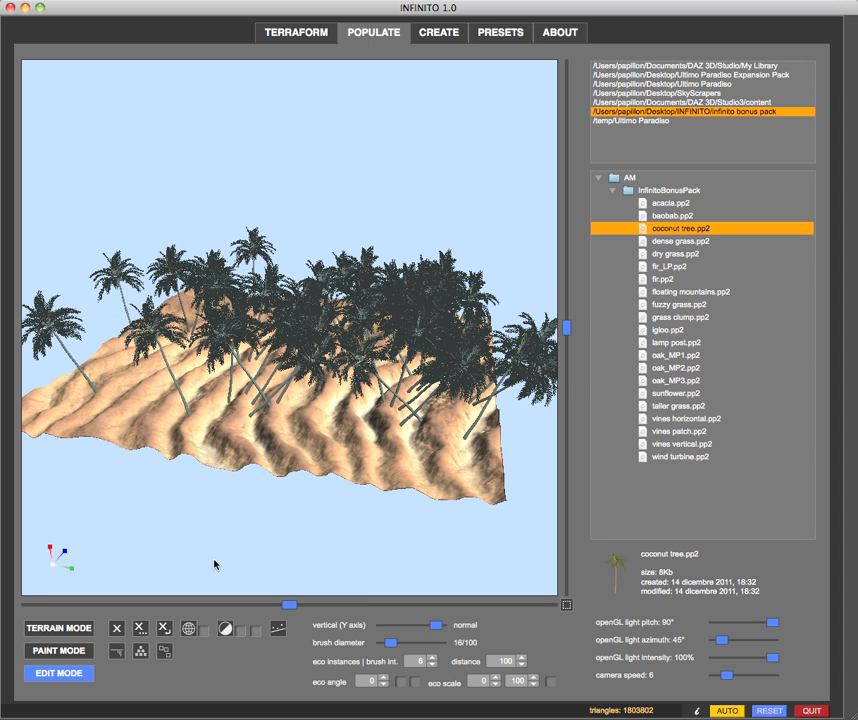
# Place one cube.pp2 prop on the terrain's smooth area with its placement orientation shifted toward vertical (Y axis).
pyautogui.scroll(-3, 214, 563)
pyautogui.moveTo(278, 530); pyautogui.dragTo(252, 531)
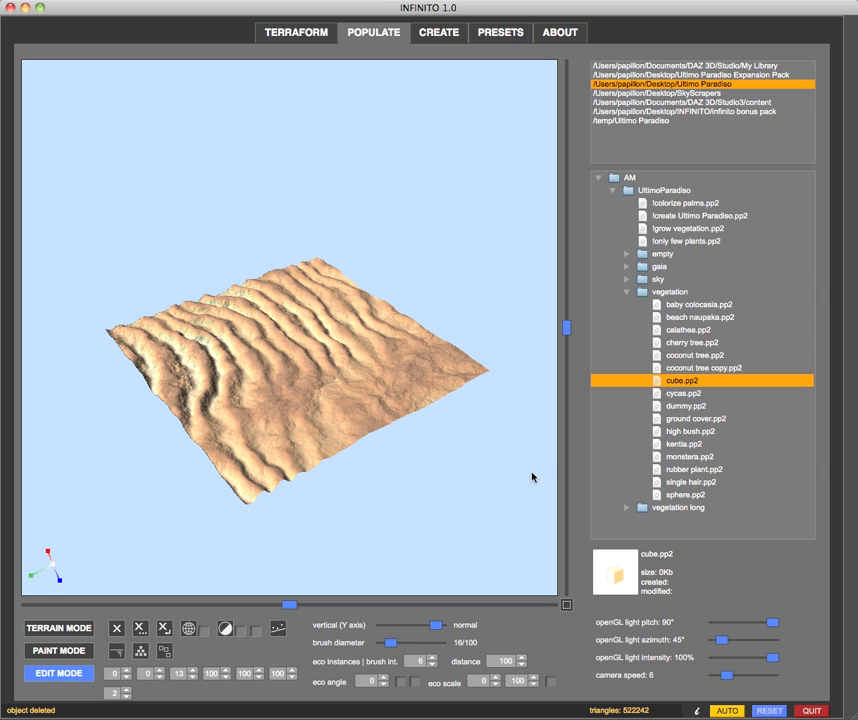
pyautogui.doubleClick(660, 384)
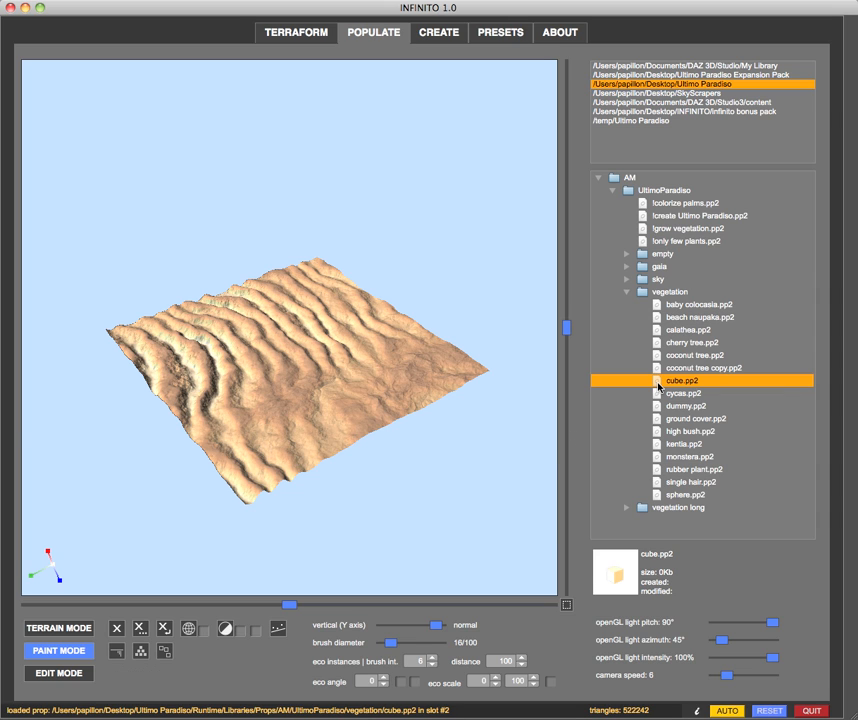
pyautogui.moveTo(436, 626); pyautogui.dragTo(394, 628)
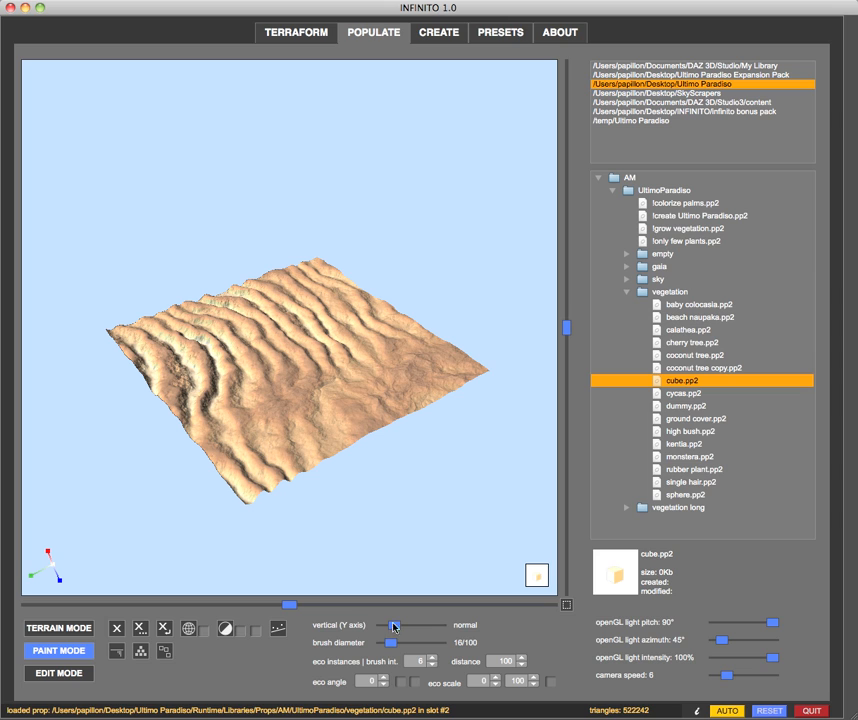
pyautogui.click(389, 367)
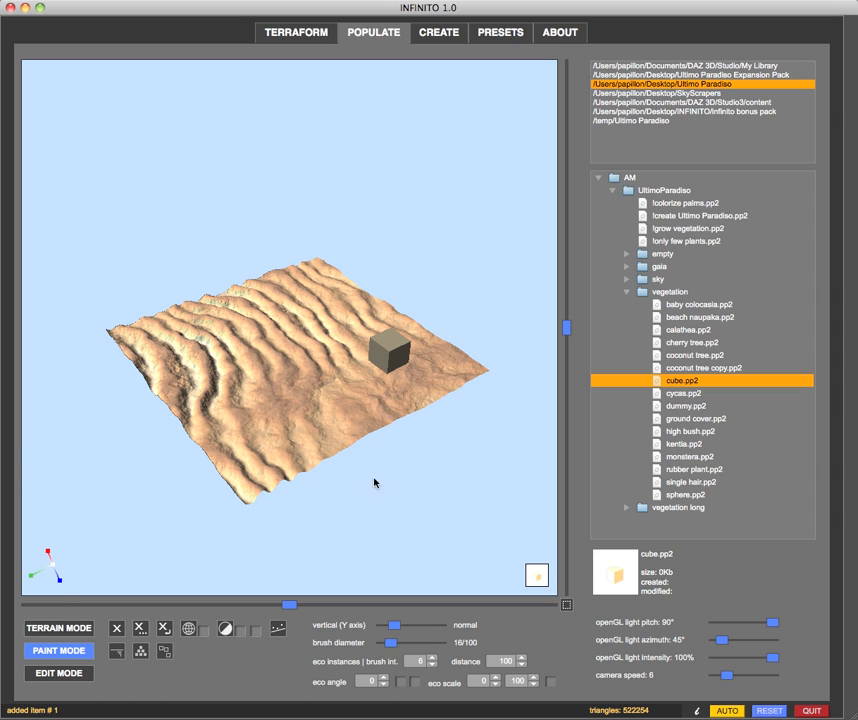
# Pick the cube in edit mode and move it across the terrain toward the opposite side.
pyautogui.click(40, 673)
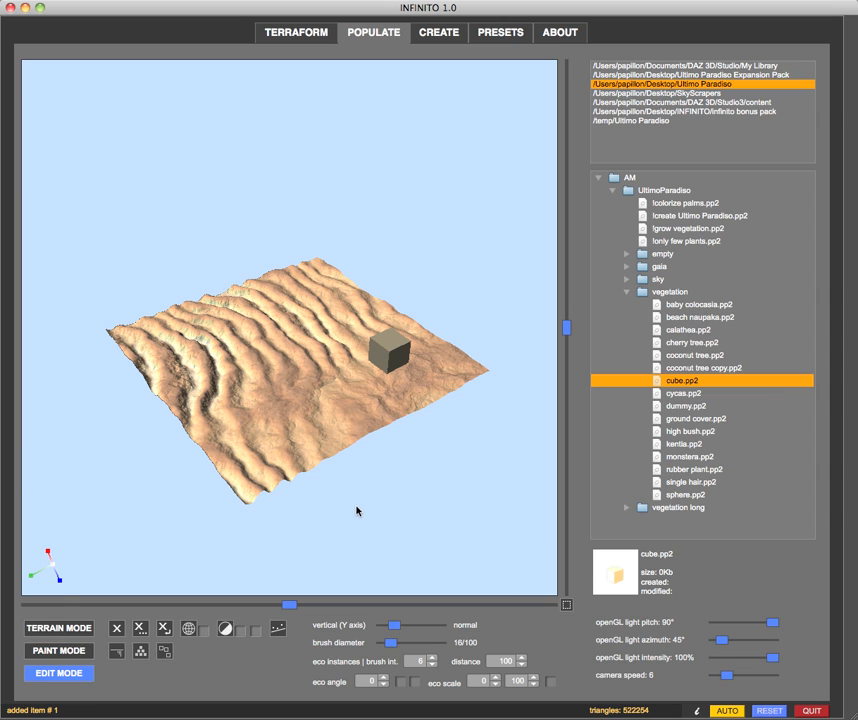
pyautogui.moveTo(376, 501)
pyautogui.mouseDown()
pyautogui.moveTo(372, 509)
pyautogui.moveTo(385, 507)
pyautogui.moveTo(368, 505)
pyautogui.mouseUp()
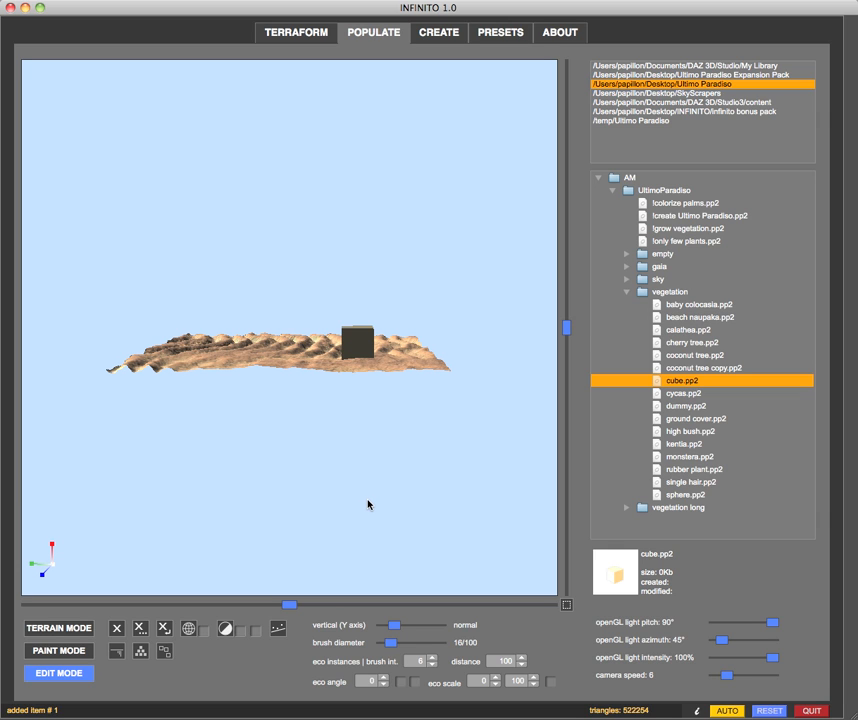
pyautogui.click(357, 349)
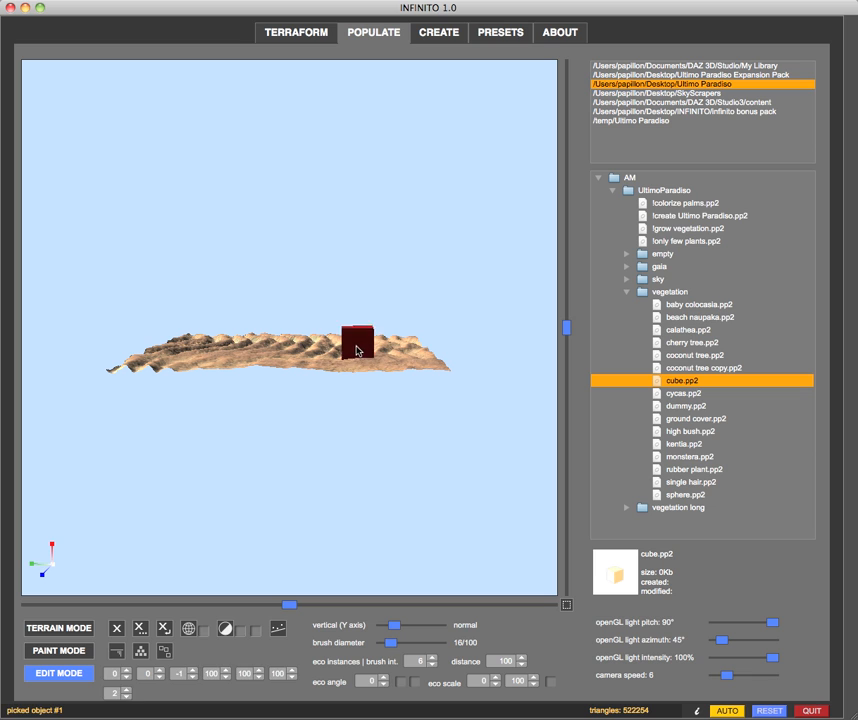
pyautogui.moveTo(352, 353); pyautogui.dragTo(159, 269)
pyautogui.moveTo(283, 277); pyautogui.dragTo(240, 299)
pyautogui.moveTo(348, 301); pyautogui.dragTo(346, 301)
pyautogui.moveTo(256, 306); pyautogui.dragTo(237, 358)
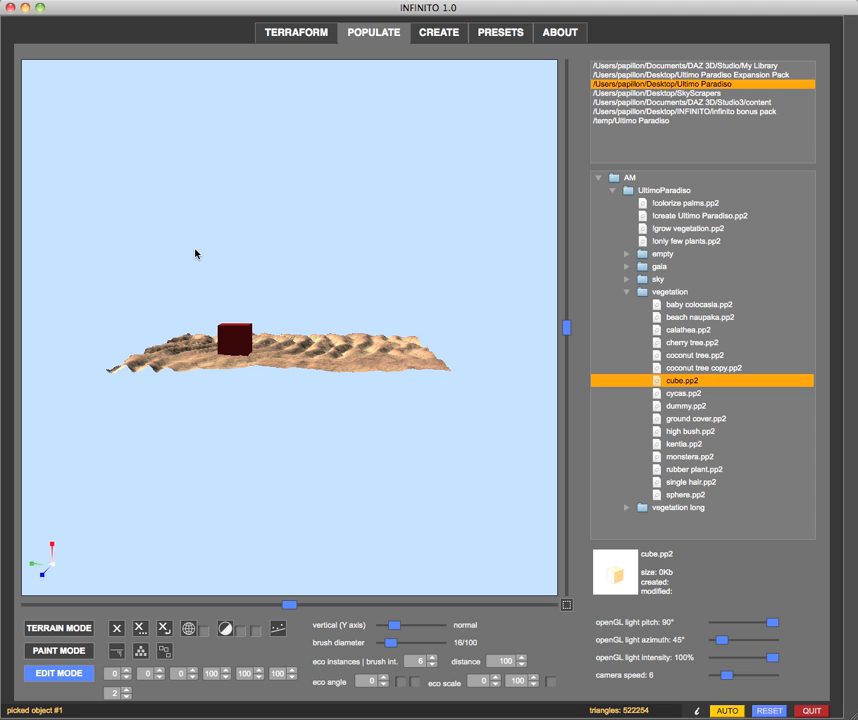
# Reposition the selected cube over the terrain, leaving it near the middle where the ripples meet the smooth ground.
pyautogui.moveTo(162, 236); pyautogui.dragTo(181, 245)
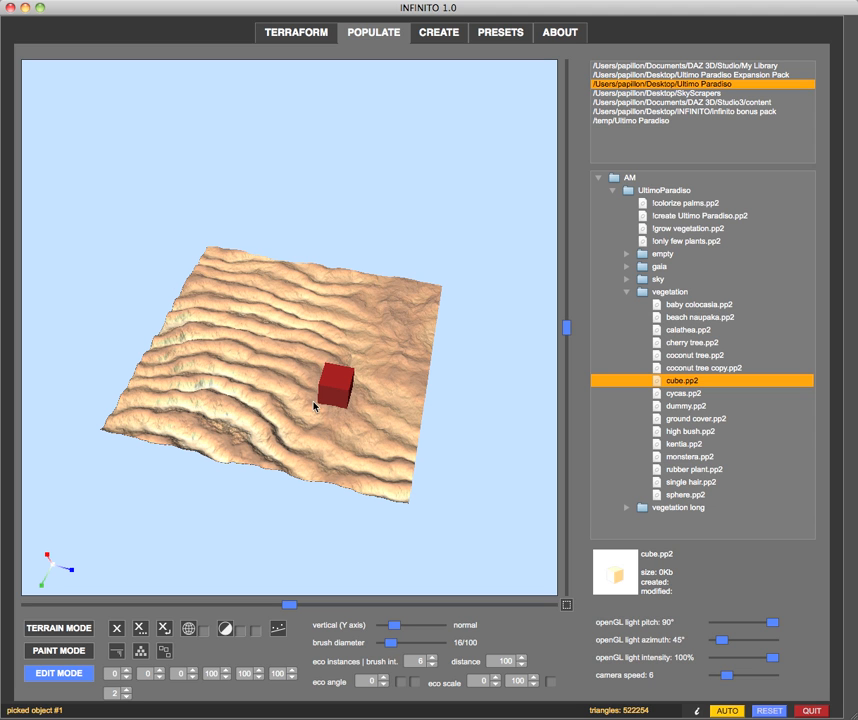
pyautogui.moveTo(176, 507); pyautogui.dragTo(225, 500)
pyautogui.moveTo(301, 402); pyautogui.dragTo(272, 342)
pyautogui.scroll(5, 272, 342)
pyautogui.moveTo(359, 369); pyautogui.dragTo(270, 400)
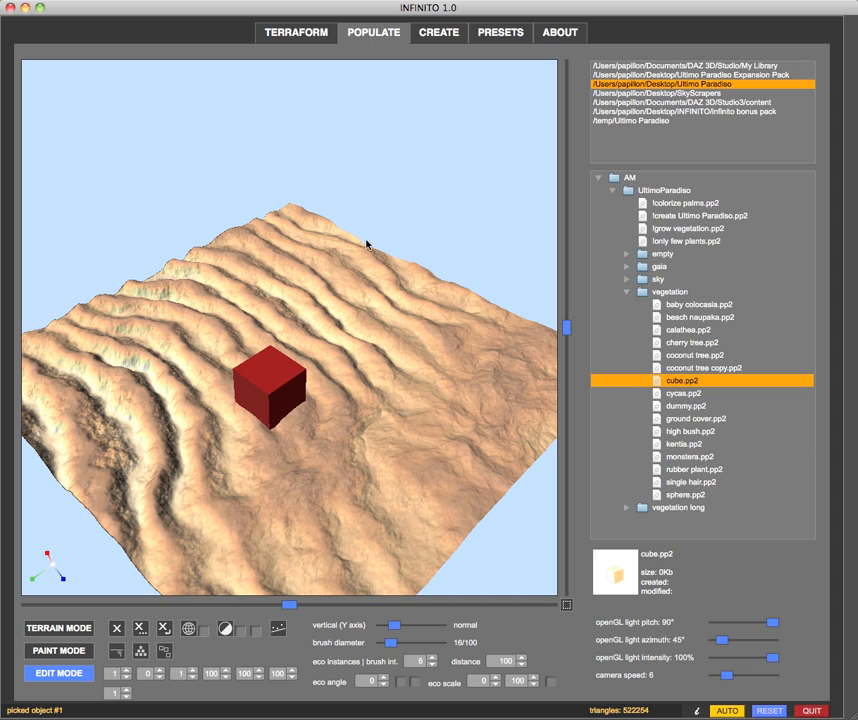
pyautogui.scroll(-5, 383, 216)
pyautogui.moveTo(381, 214)
pyautogui.mouseDown()
pyautogui.moveTo(438, 191)
pyautogui.moveTo(387, 196)
pyautogui.mouseUp()
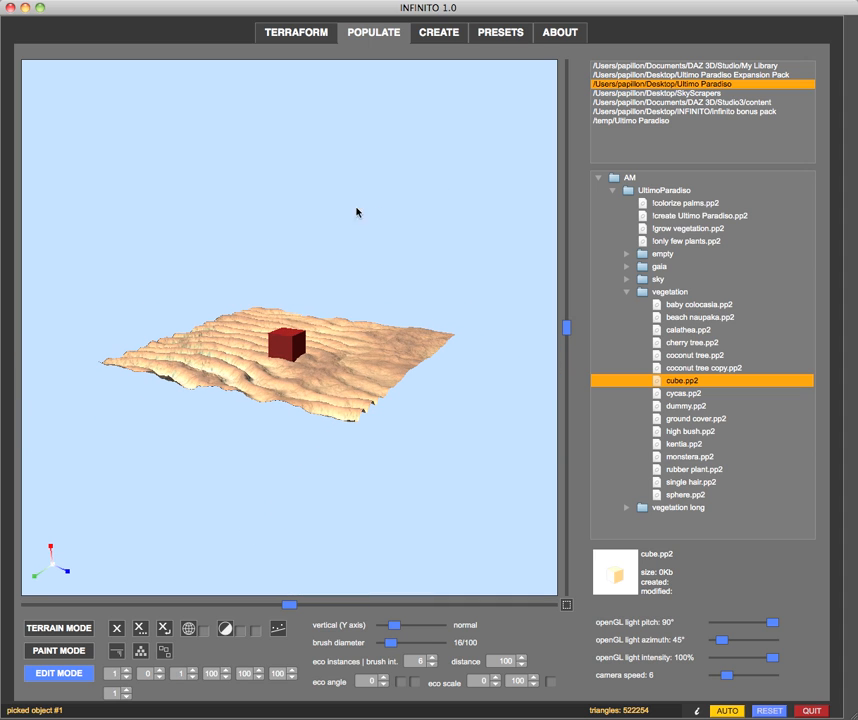
pyautogui.moveTo(274, 349); pyautogui.dragTo(432, 187)
pyautogui.moveTo(335, 329); pyautogui.dragTo(301, 382)
pyautogui.moveTo(341, 239); pyautogui.dragTo(326, 250)
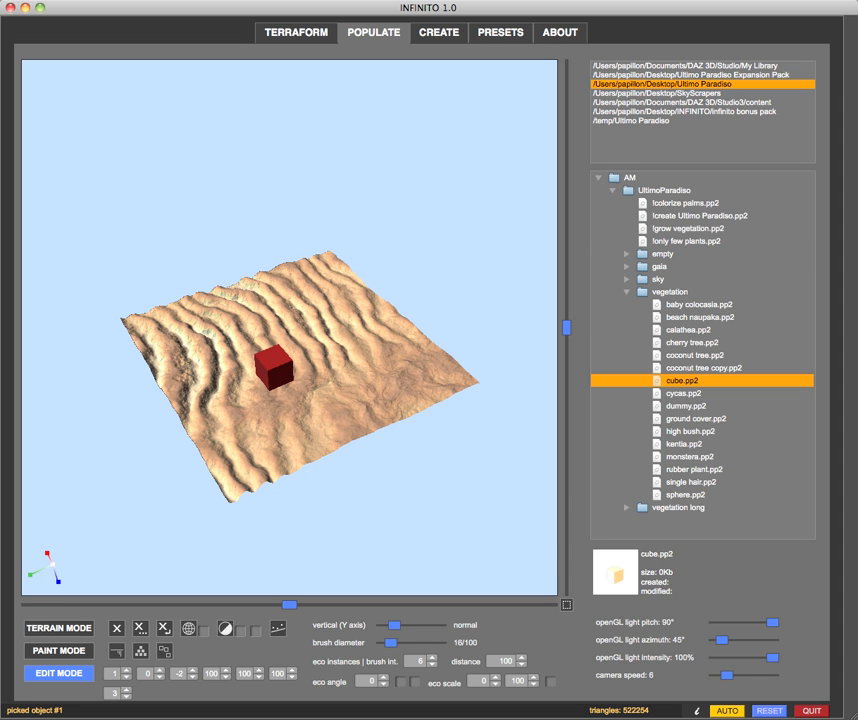